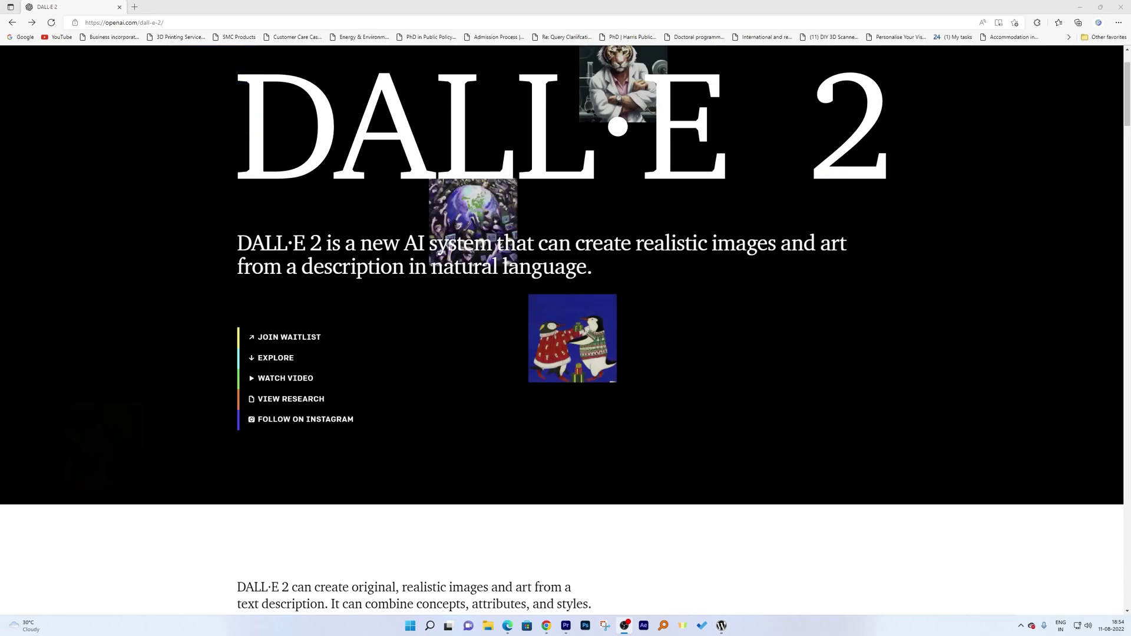
scroll(603, 396, down, 2)
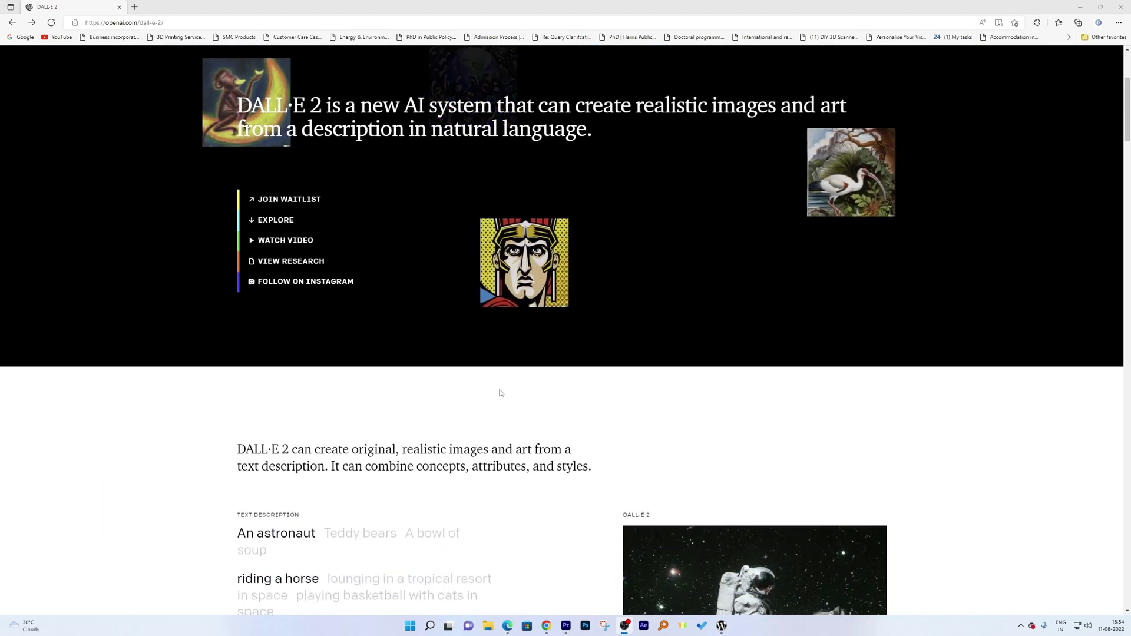
scroll(499, 393, down, 3)
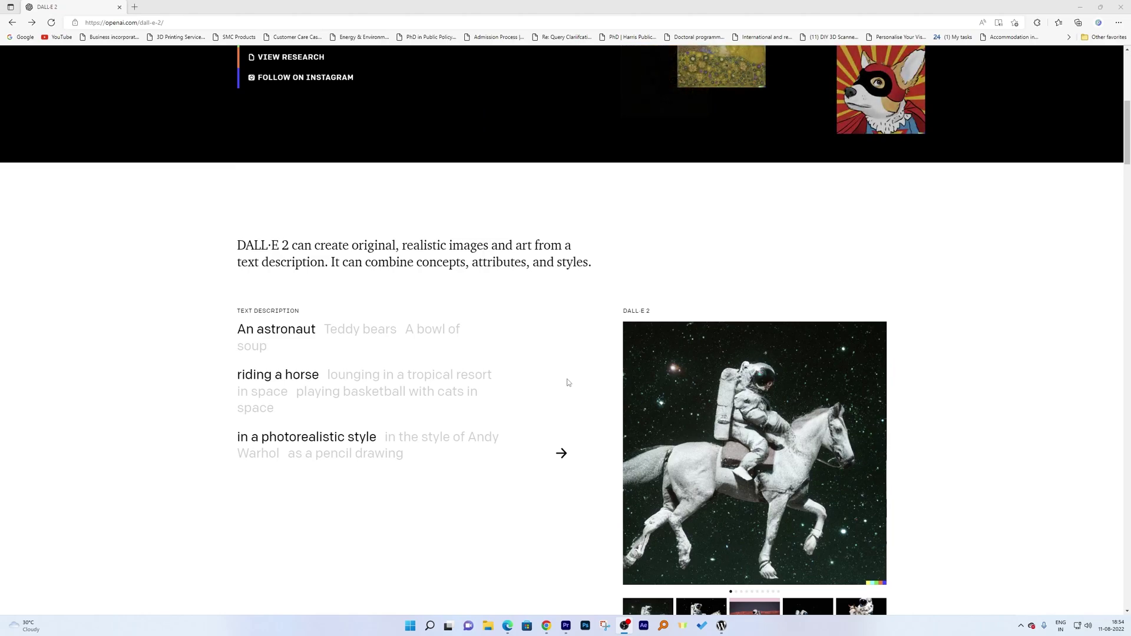
Step: Highlight the astronaut example prompt on the introduction page, then clear the selection
drag(280, 356, 258, 328)
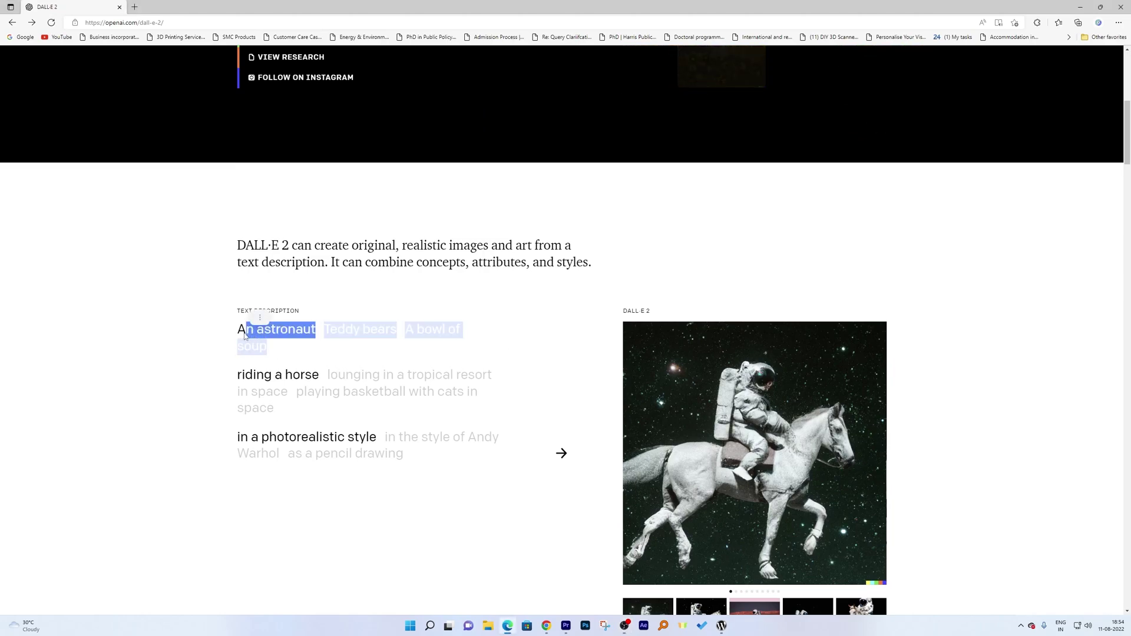
click(216, 333)
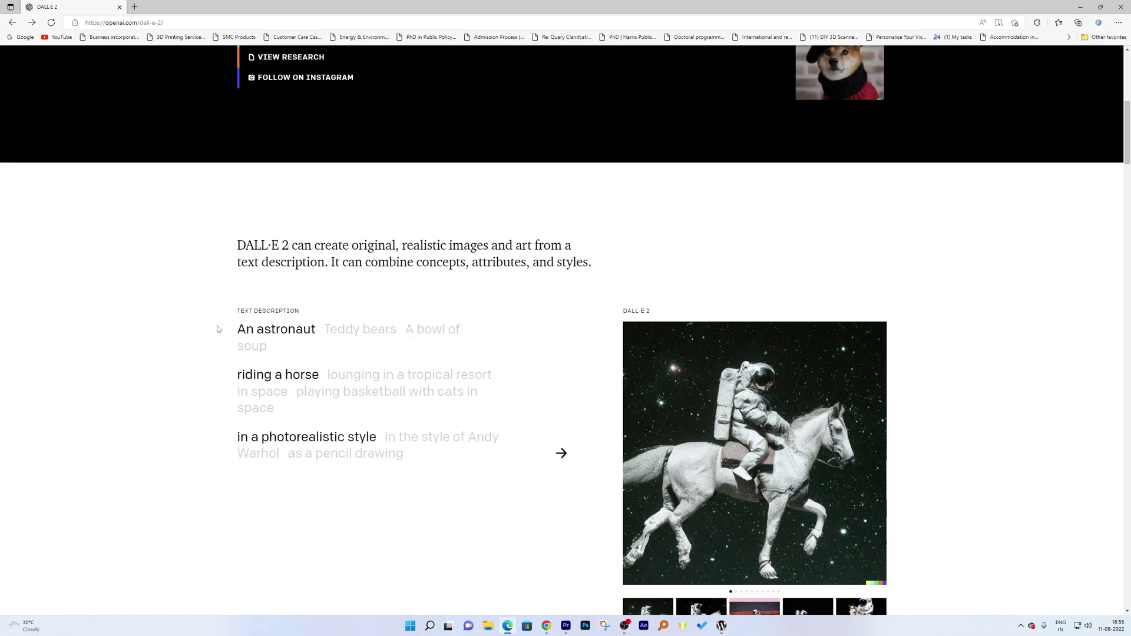
drag(217, 329, 267, 347)
click(406, 343)
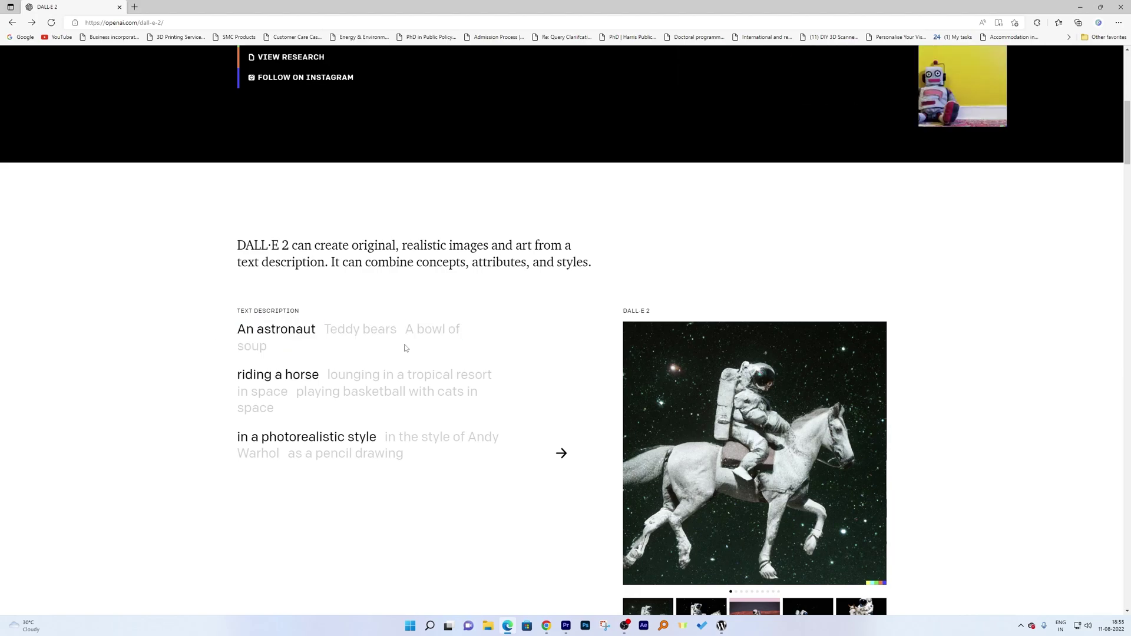
scroll(406, 343, down, 1)
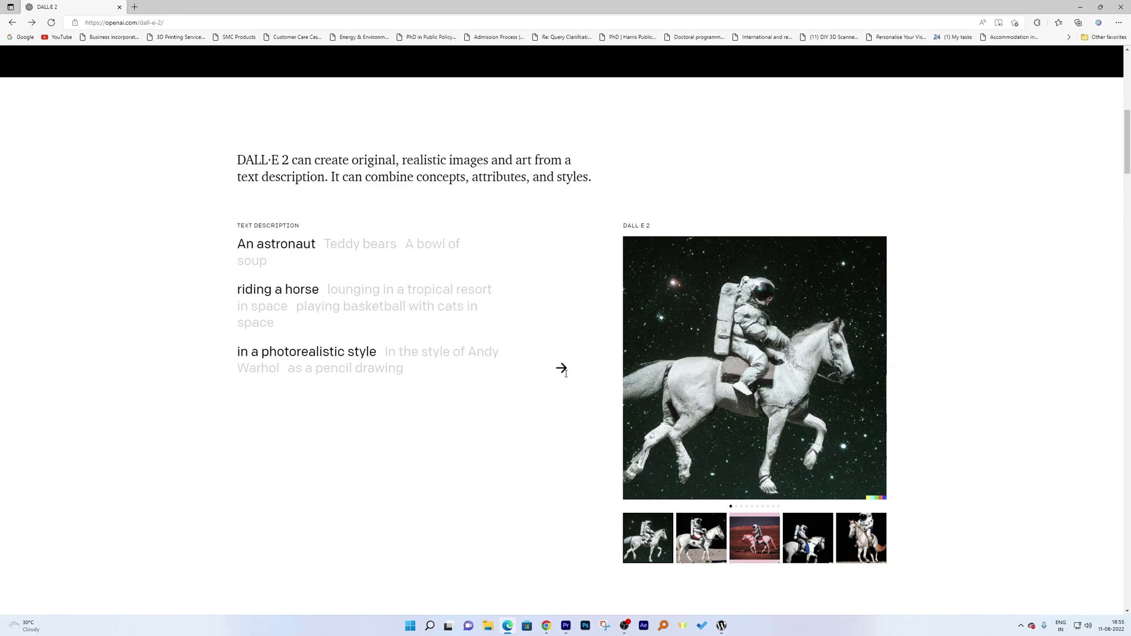
scroll(791, 381, down, 2)
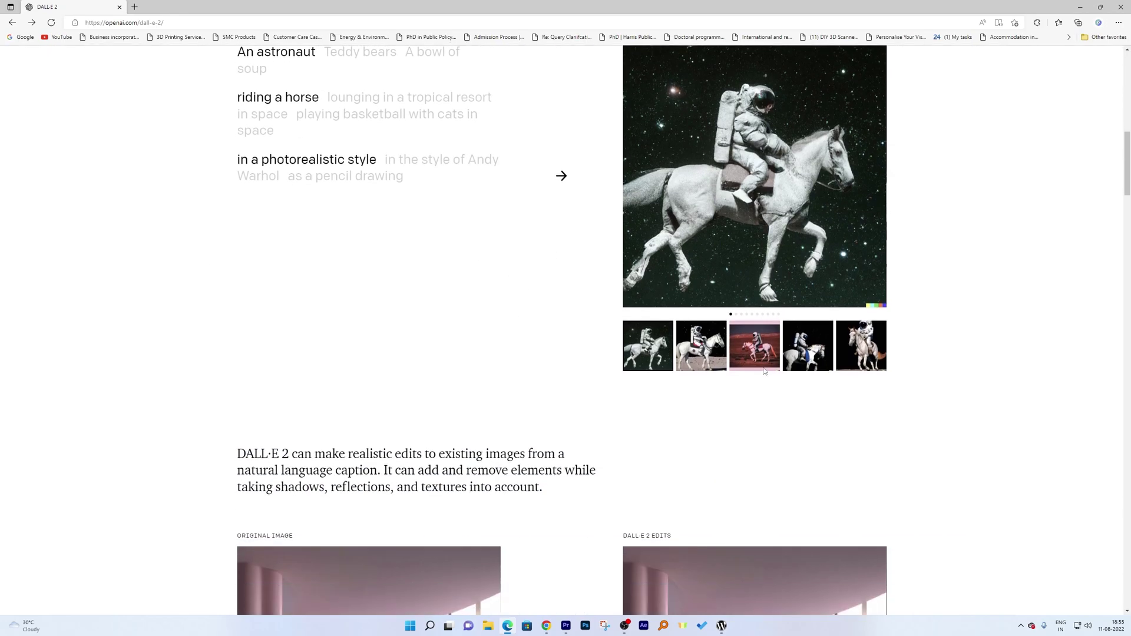
scroll(790, 381, down, 1)
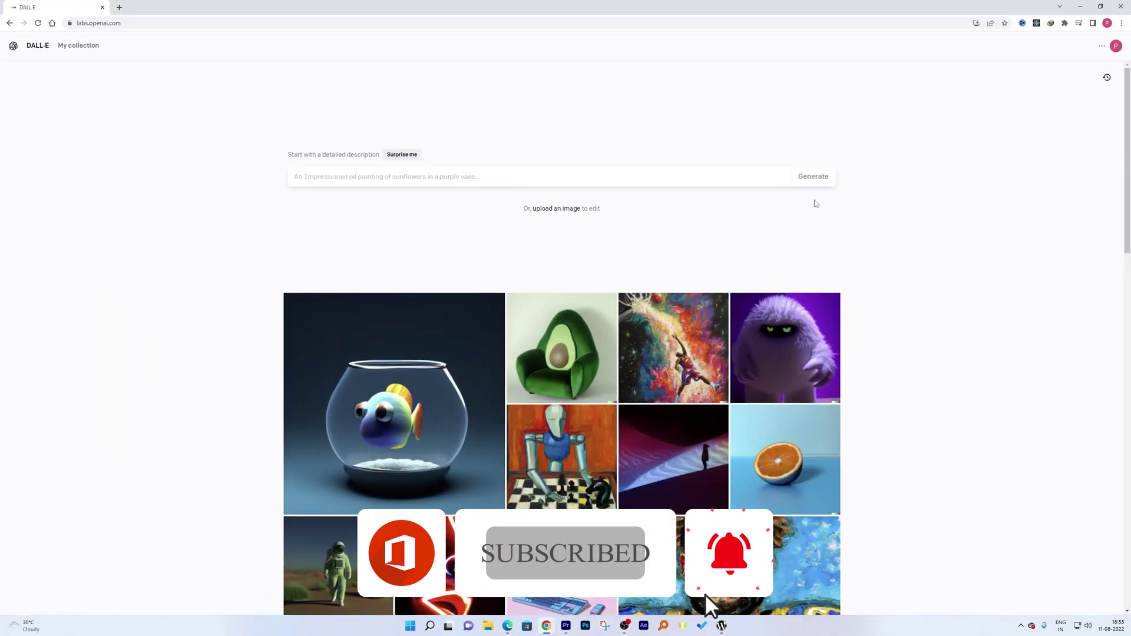
Step: Check the account's remaining credits (50), then shrink the gallery window
click(1102, 45)
mouse_move(395, 404)
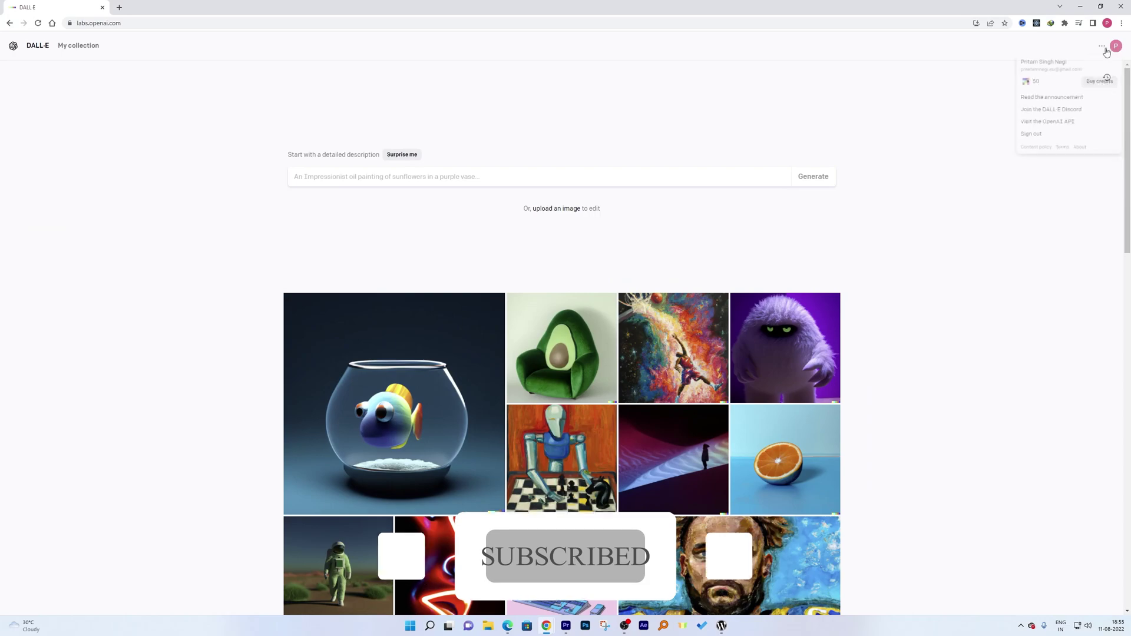
click(831, 129)
scroll(436, 318, down, 4)
scroll(435, 318, down, 1)
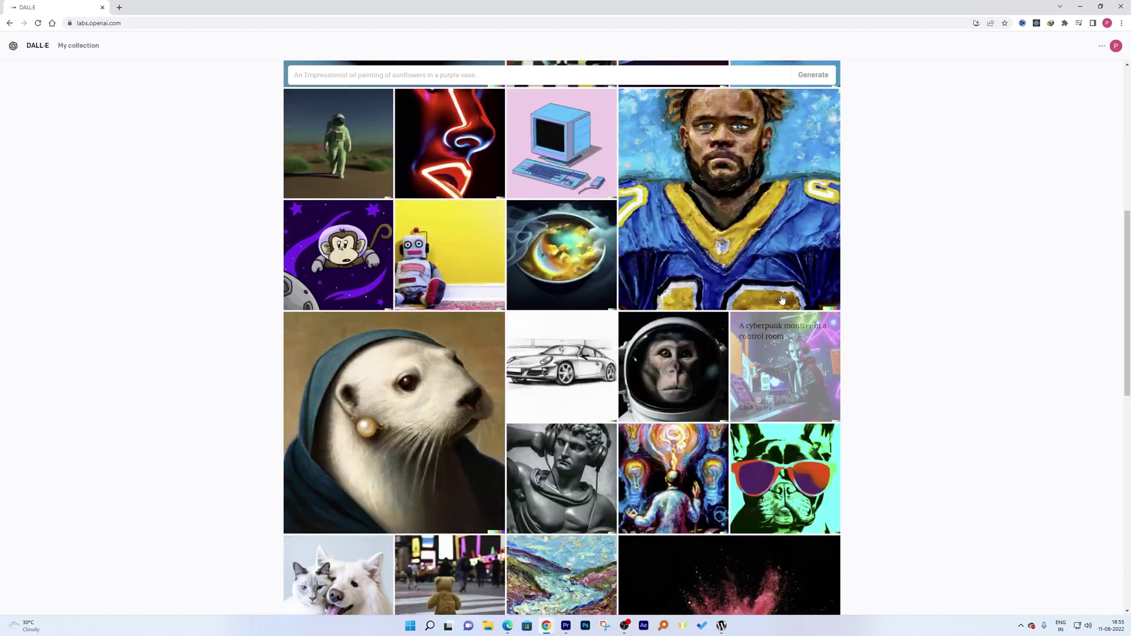
scroll(987, 68, up, 5)
click(1101, 46)
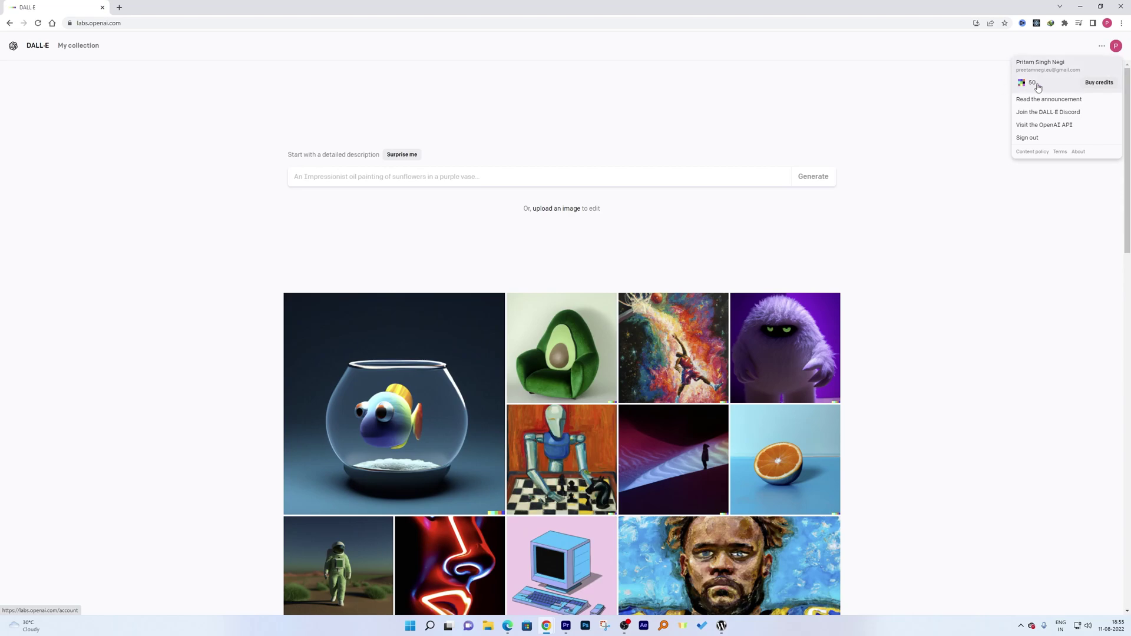
mouse_move(627, 7)
mouse_down()
mouse_move(808, 176)
mouse_move(459, 4)
mouse_up()
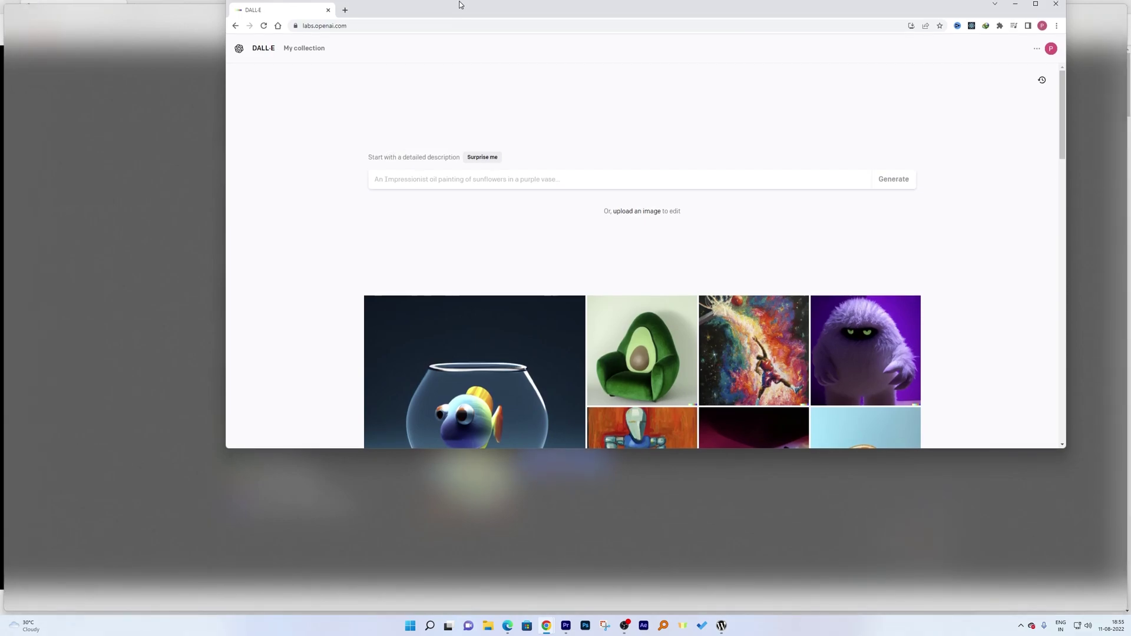
Step: Try logging in from the other browser, read the invite-required notice, then re-maximize the gallery
click(994, 4)
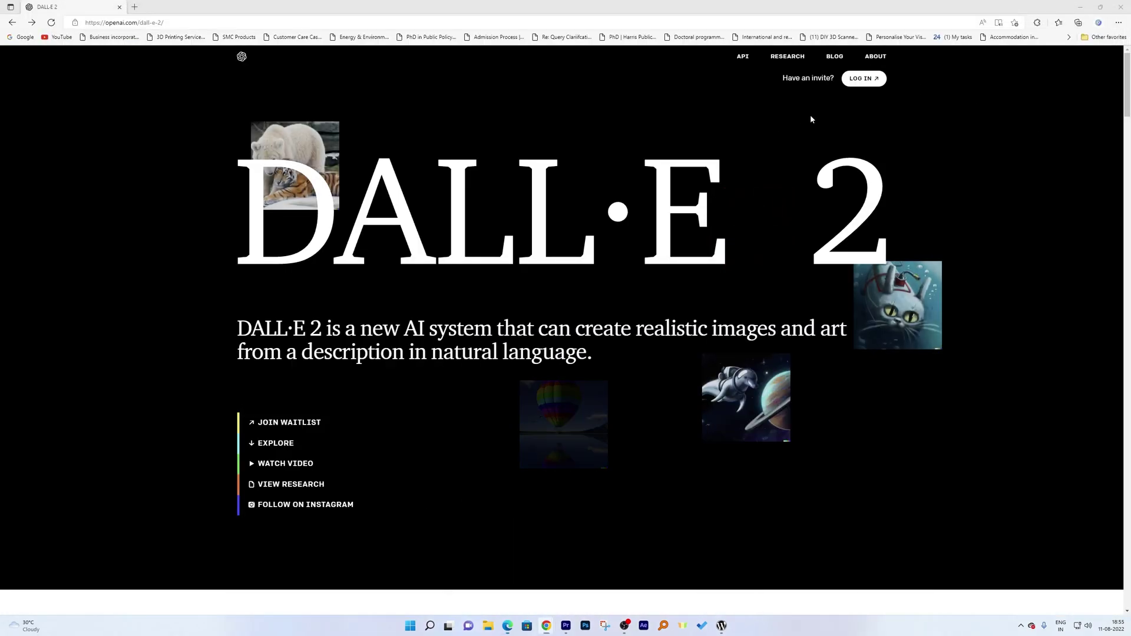
click(864, 78)
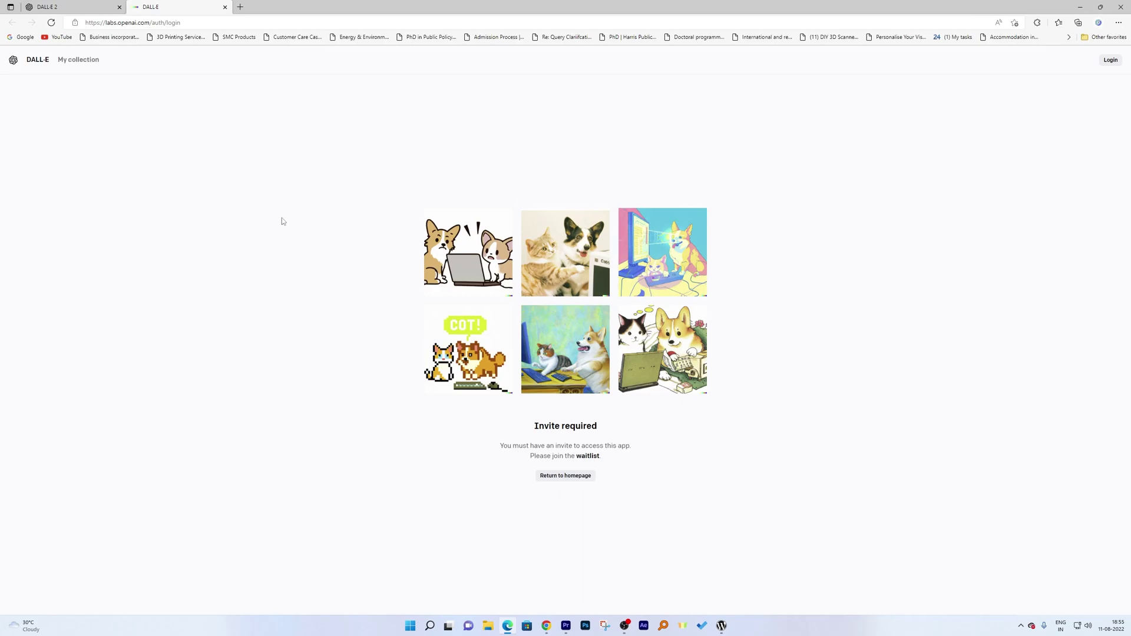
drag(531, 448, 606, 452)
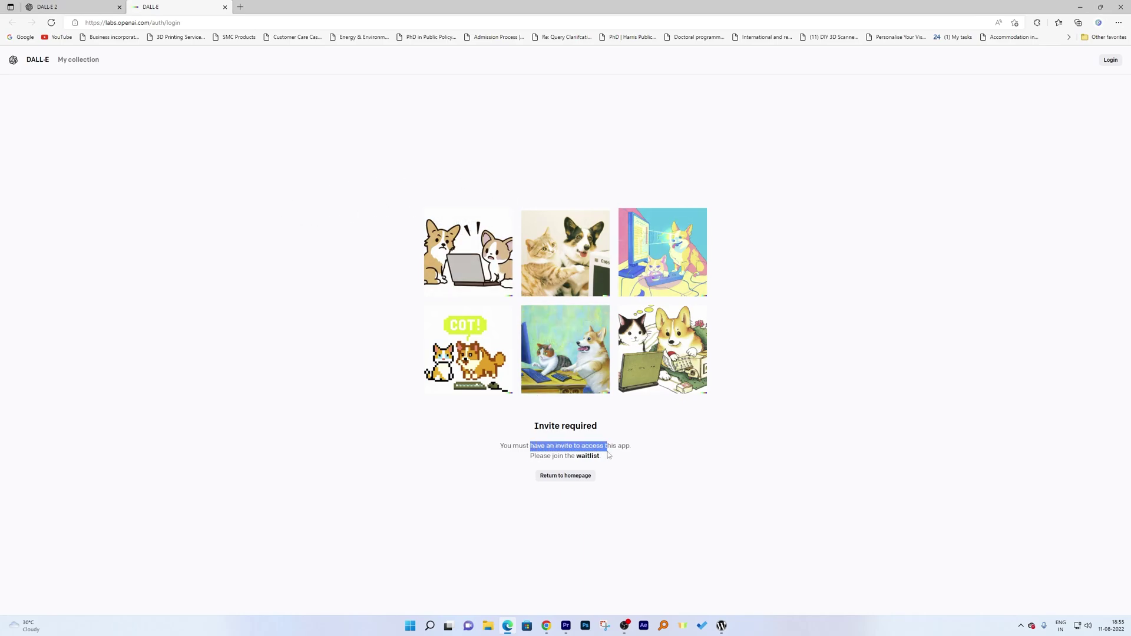
click(677, 443)
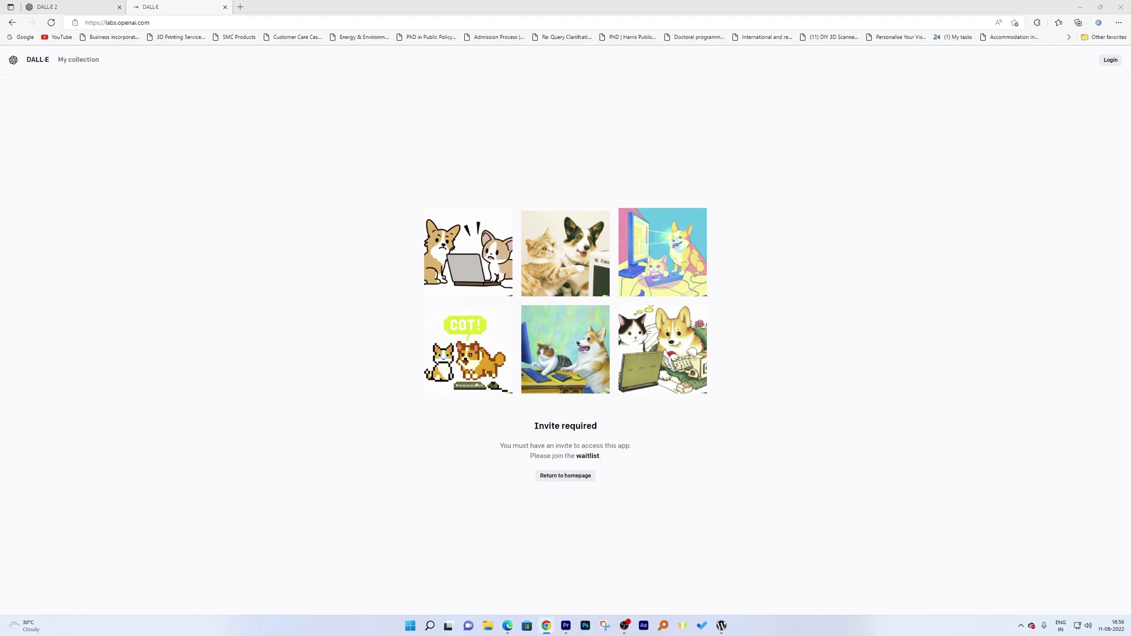
double_click(628, 168)
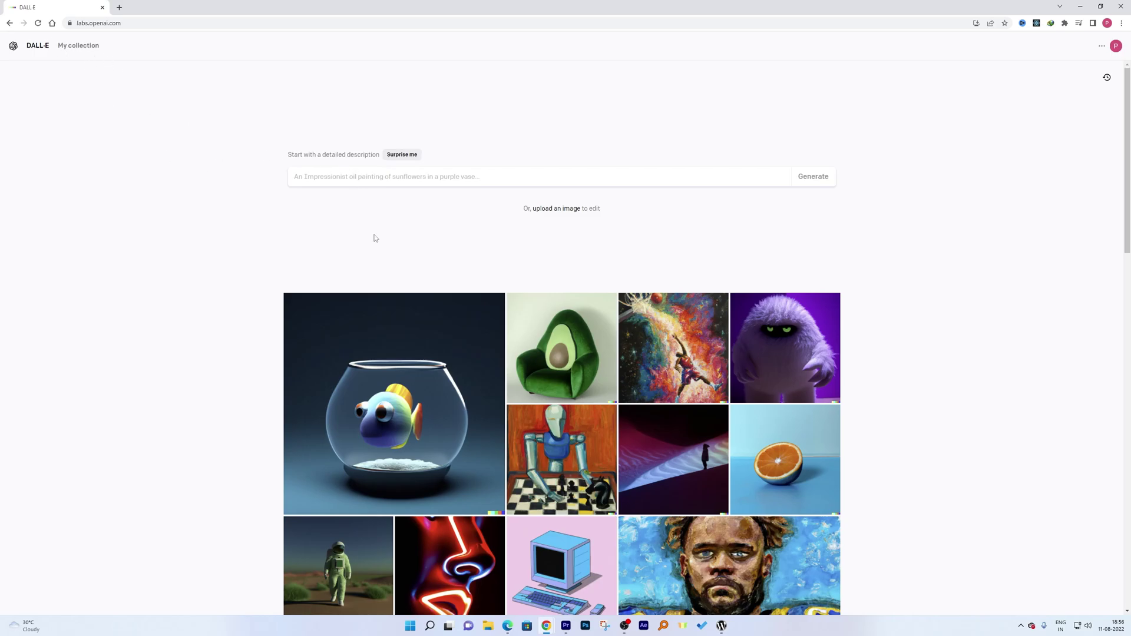
scroll(374, 238, down, 3)
scroll(619, 283, down, 3)
scroll(866, 321, down, 4)
scroll(852, 346, down, 3)
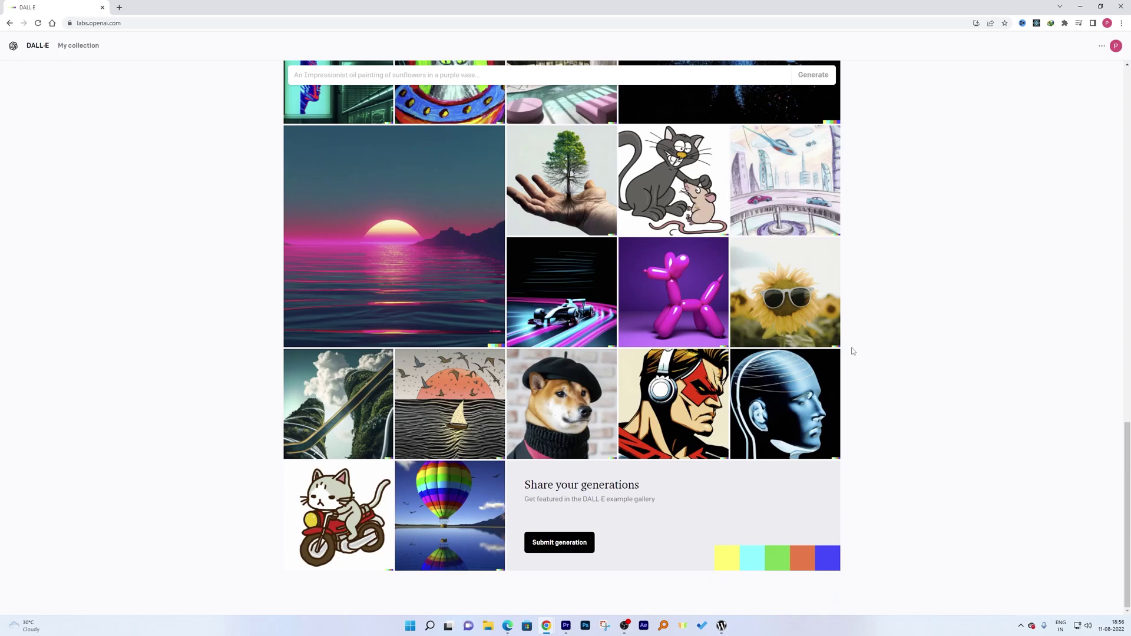
scroll(852, 351, up, 5)
scroll(851, 350, up, 4)
scroll(851, 340, up, 5)
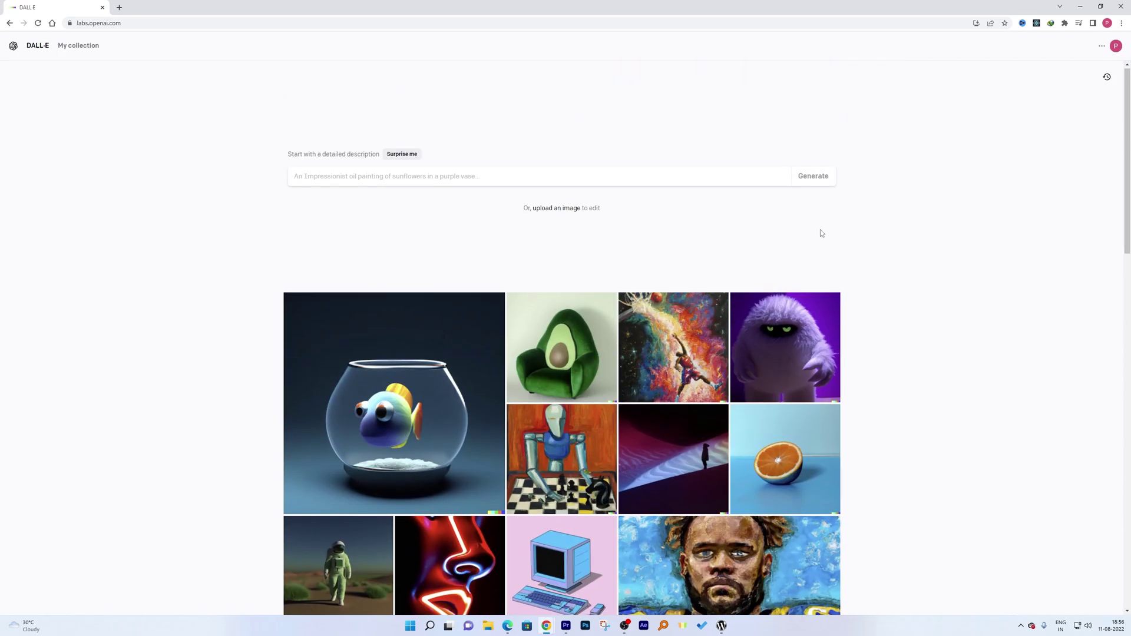
scroll(820, 232, down, 2)
scroll(127, 265, up, 1)
mouse_move(355, 252)
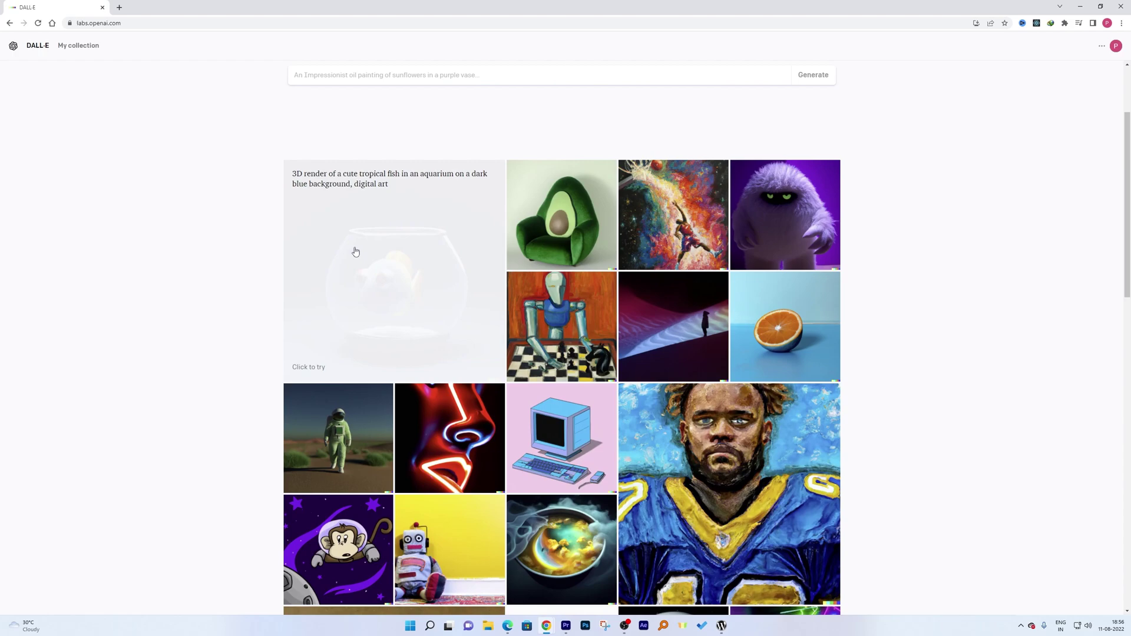
drag(389, 187, 292, 174)
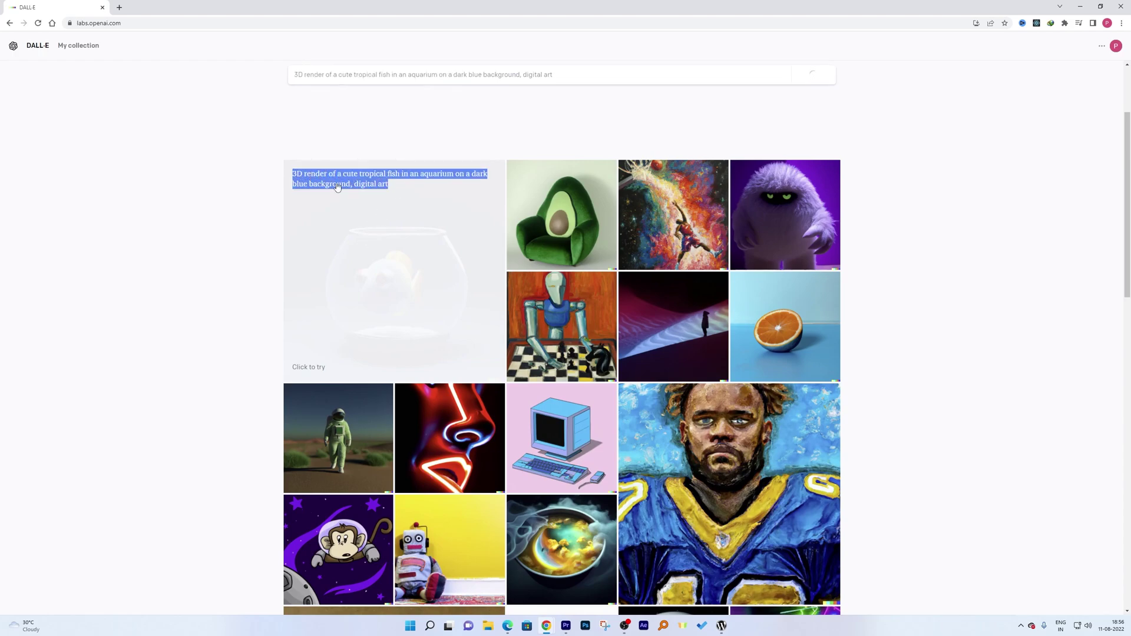
click(398, 292)
key(alt+Left)
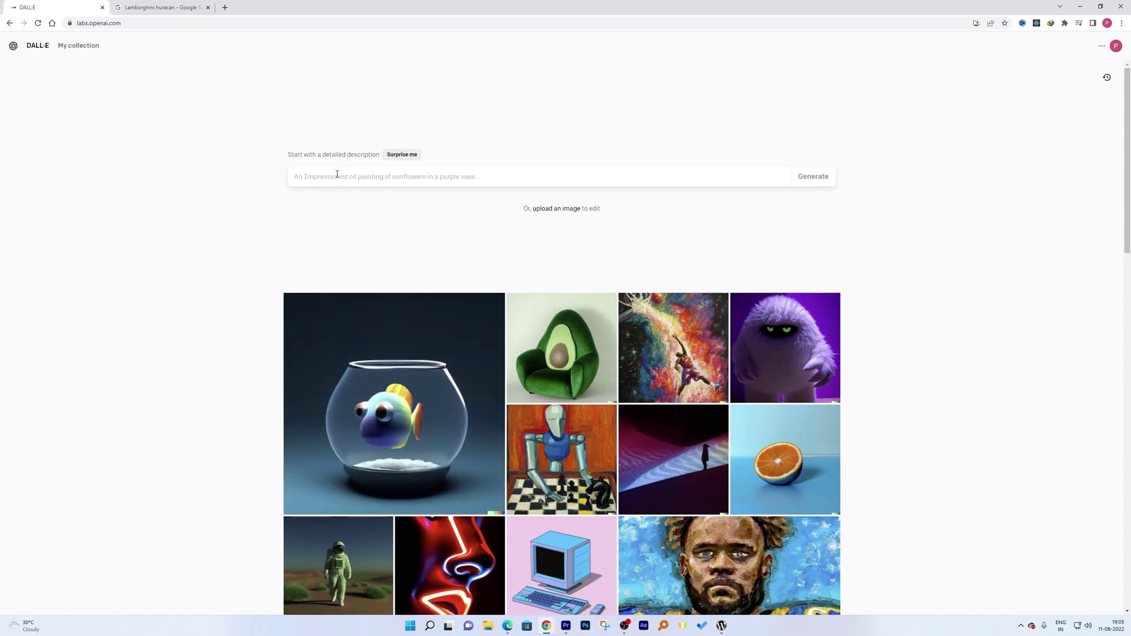
text(3d)
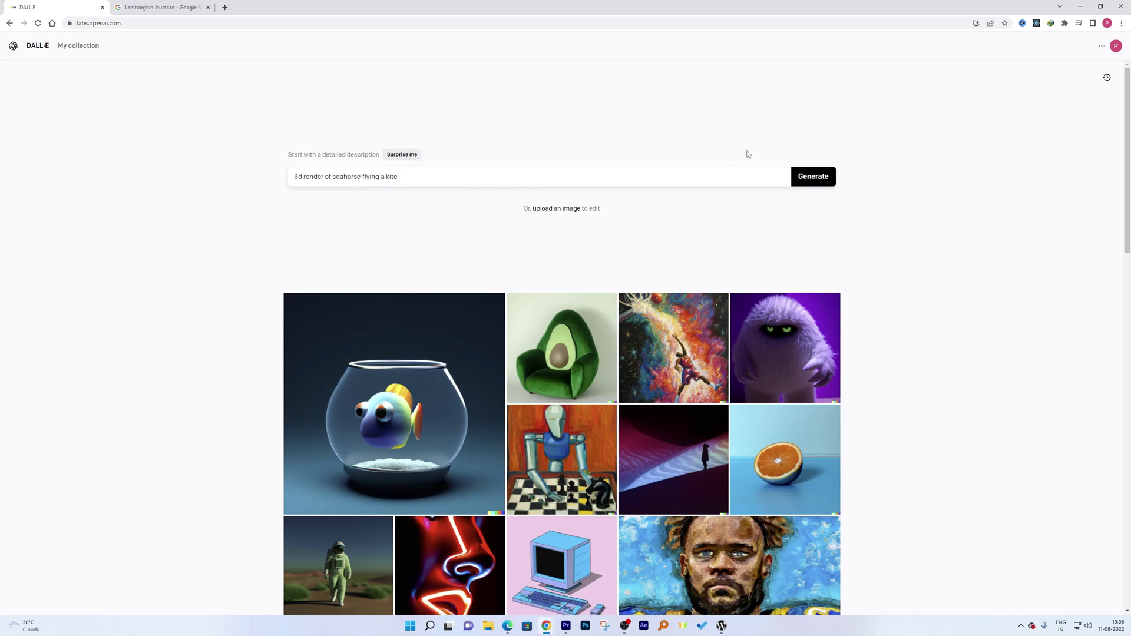
Step: Generate images for the prompt '3d render of seahorse flying a kite'
click(802, 177)
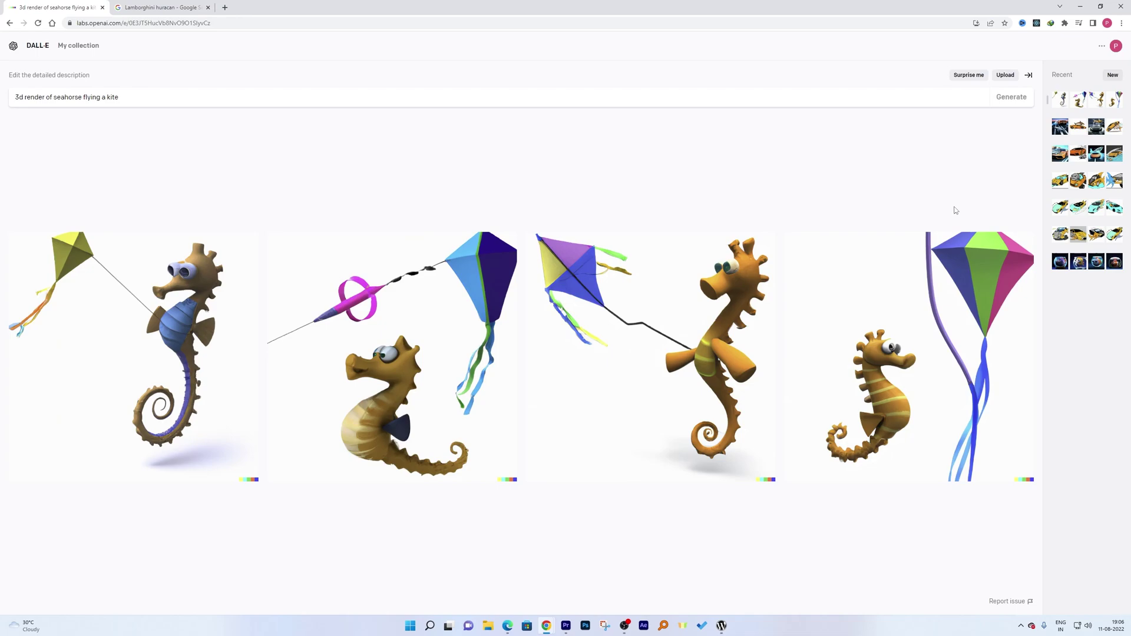
Step: View the third seahorse render large and start editing it
click(682, 311)
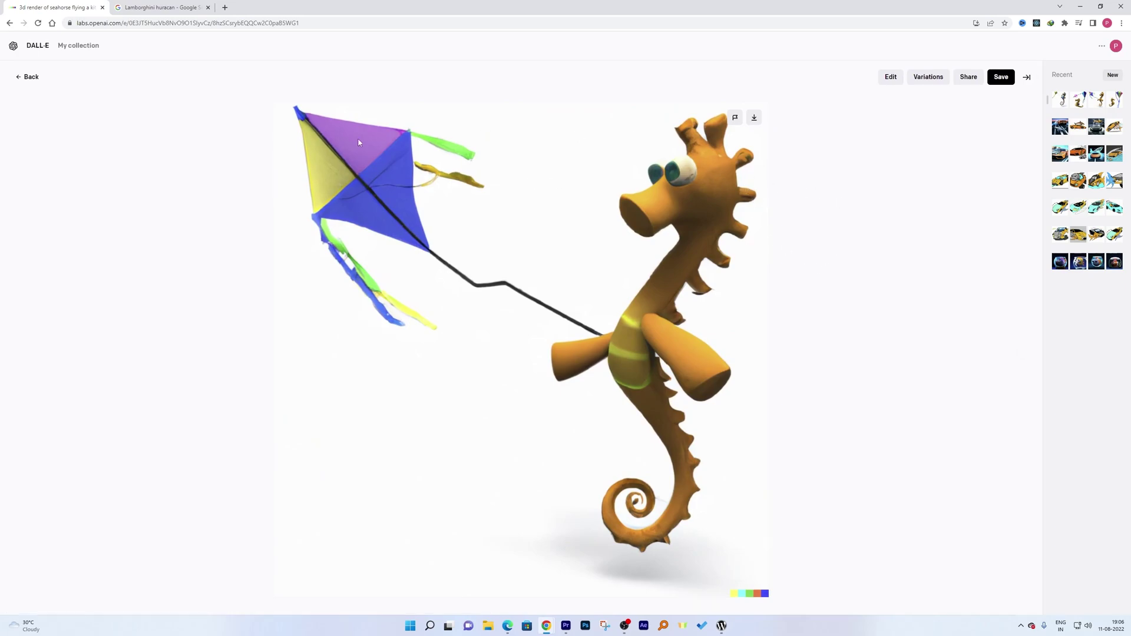
key(Escape)
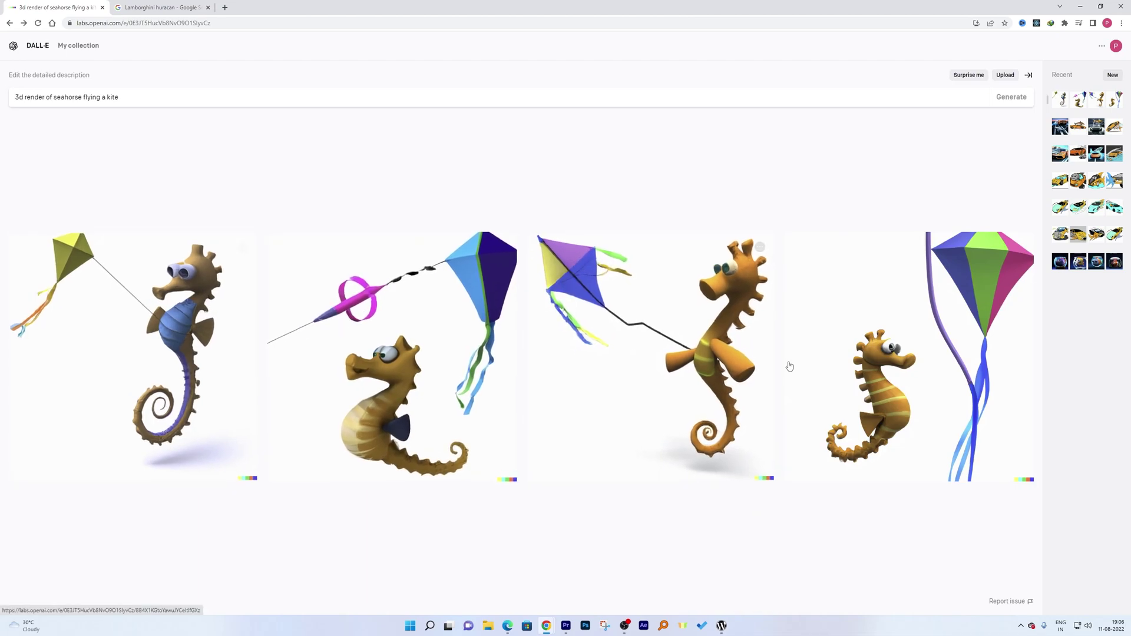
click(765, 366)
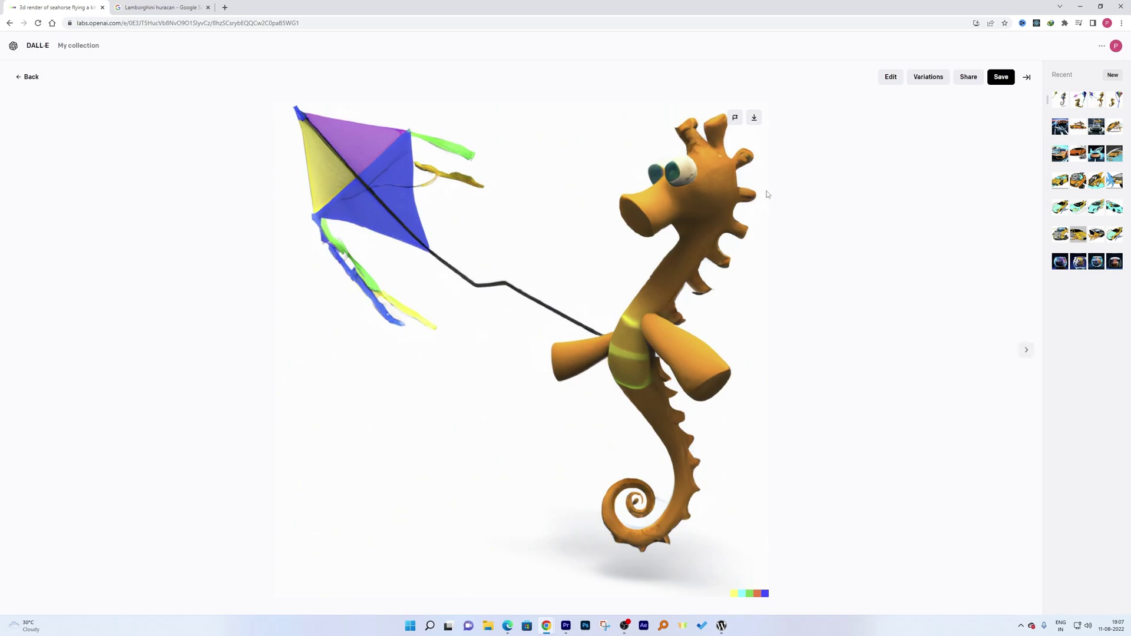
click(891, 78)
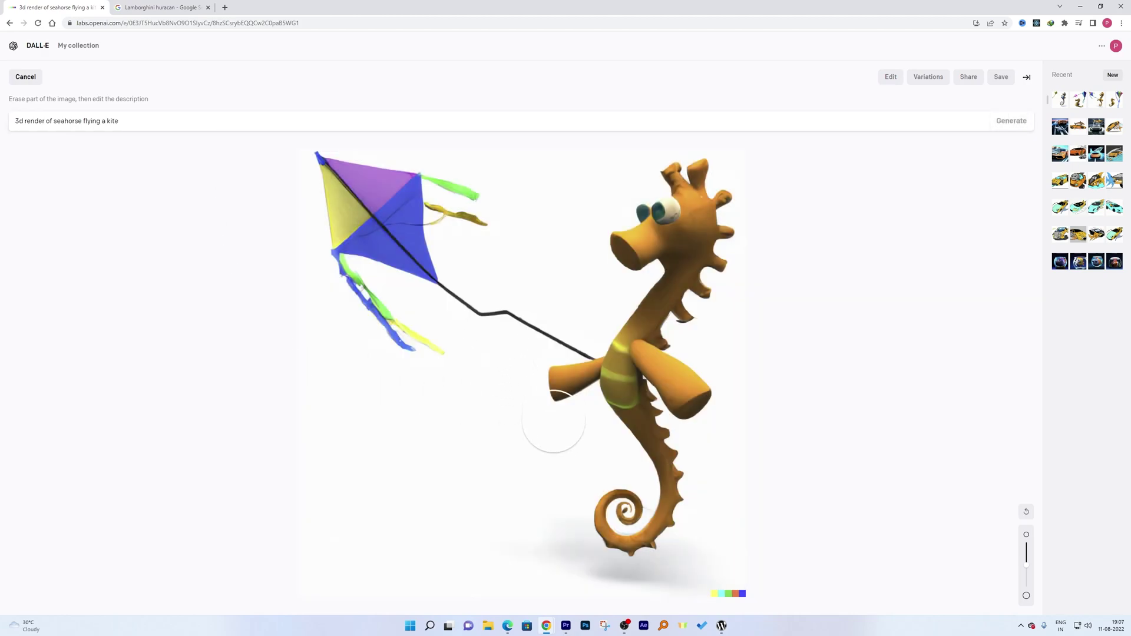
Step: Erase the patch over the seahorse's arm, regenerate it, and view the second result
click(548, 390)
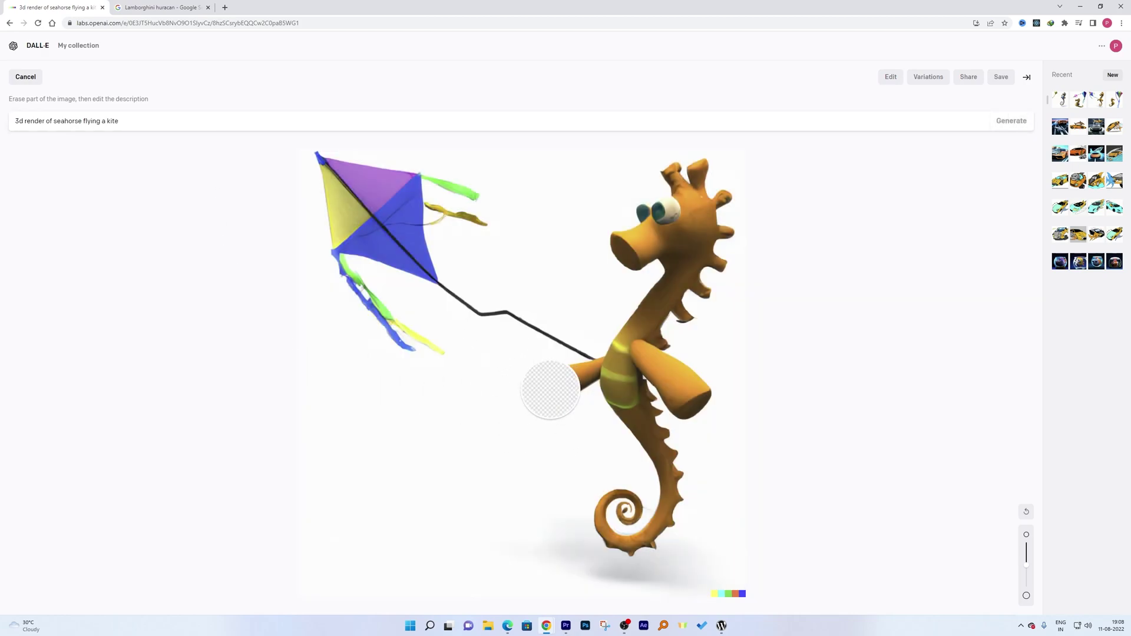
drag(552, 388, 573, 383)
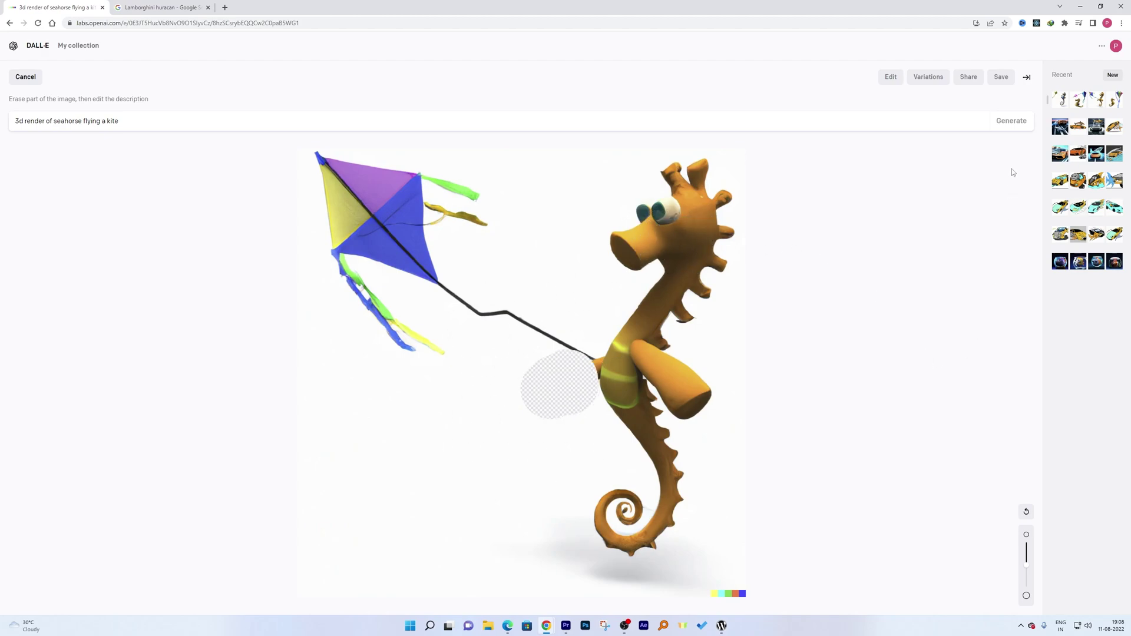
click(1007, 120)
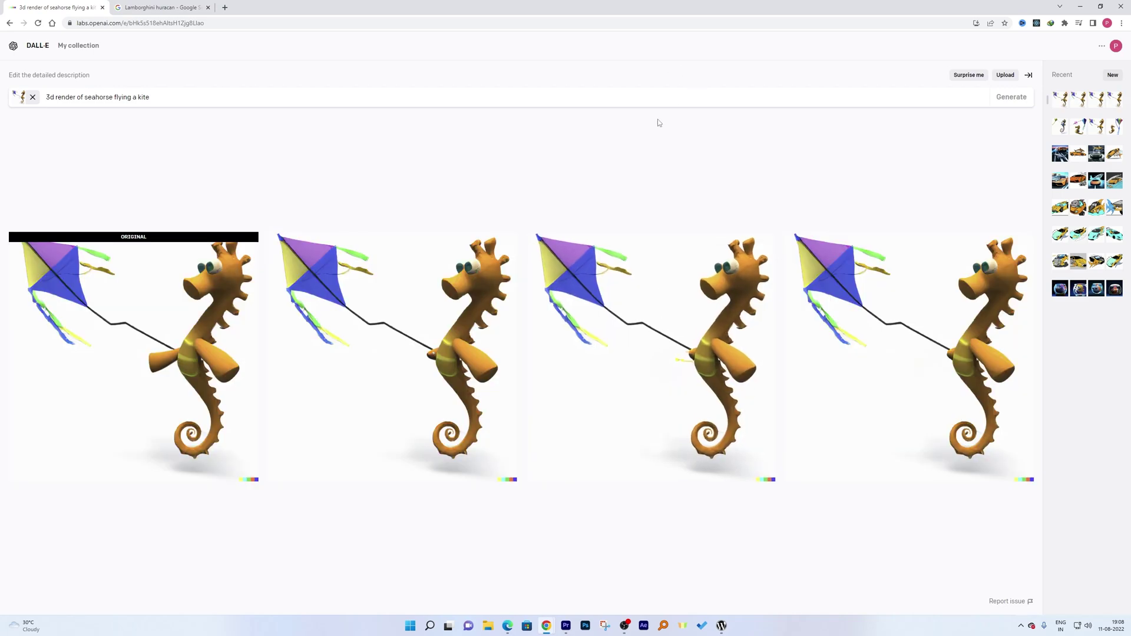
mouse_move(442, 288)
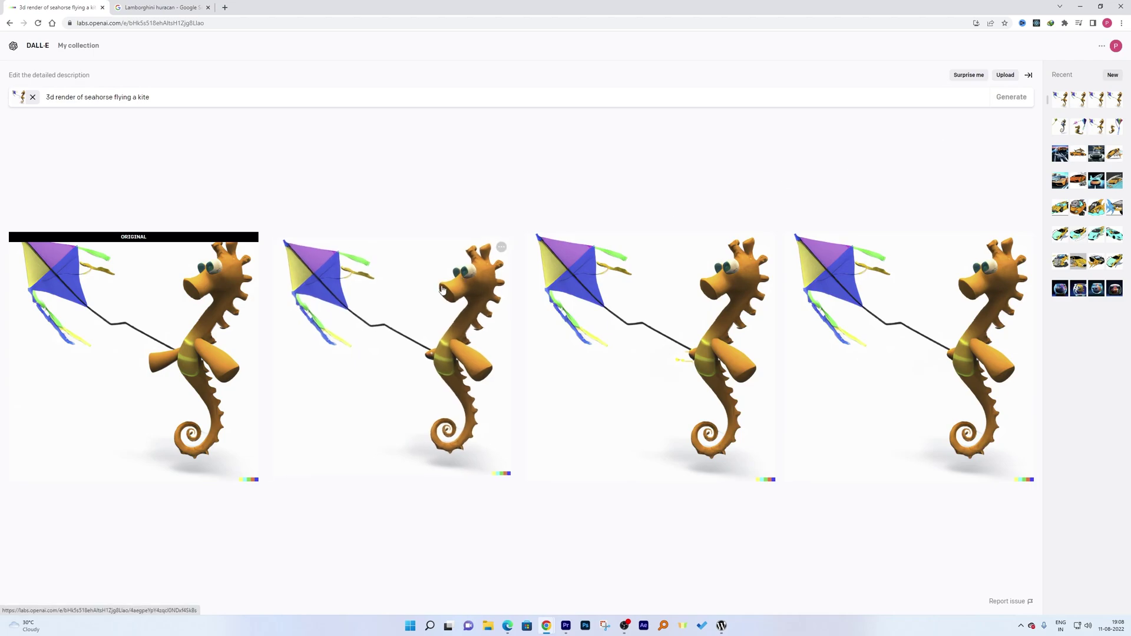
click(443, 289)
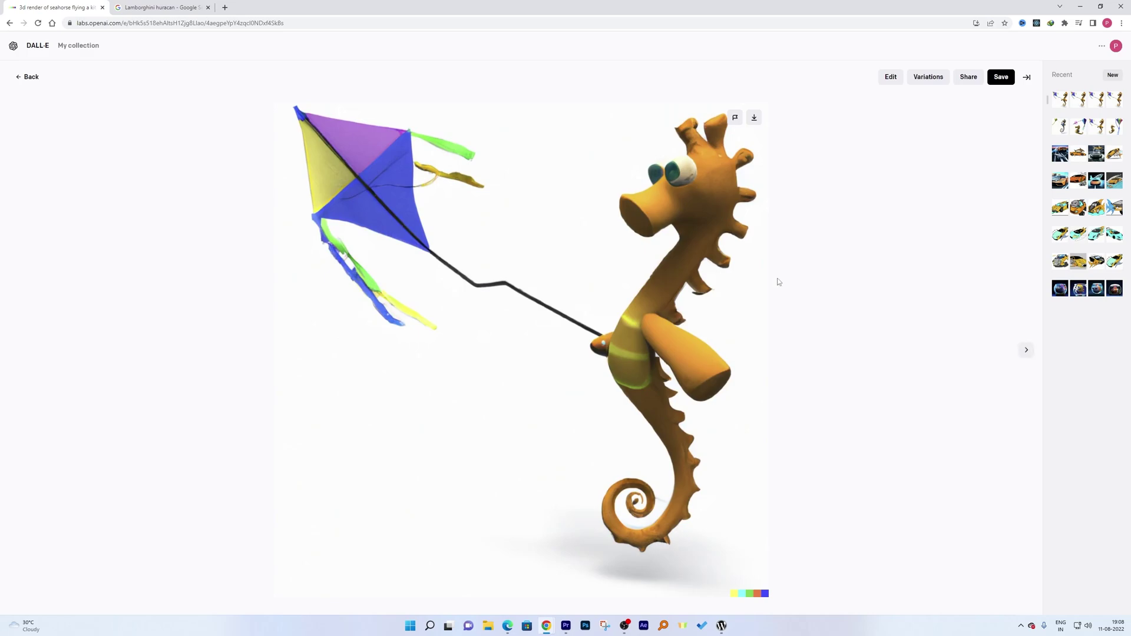
Step: Create variations of the edited seahorse, view the fourth large, then return to the grid
mouse_move(834, 300)
click(937, 81)
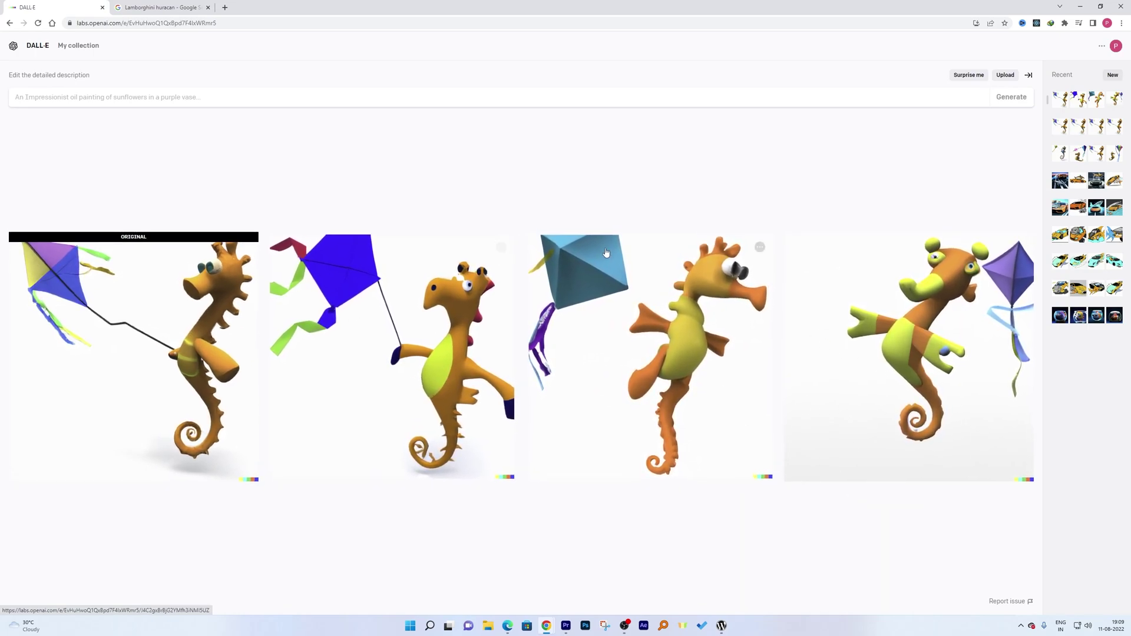
click(864, 300)
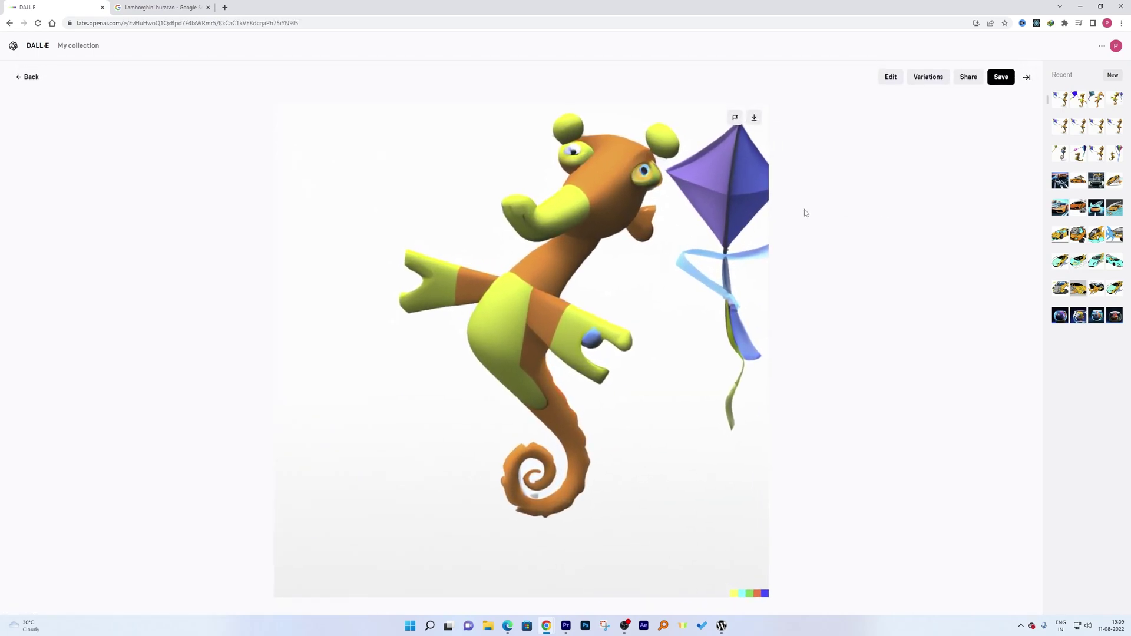
click(28, 80)
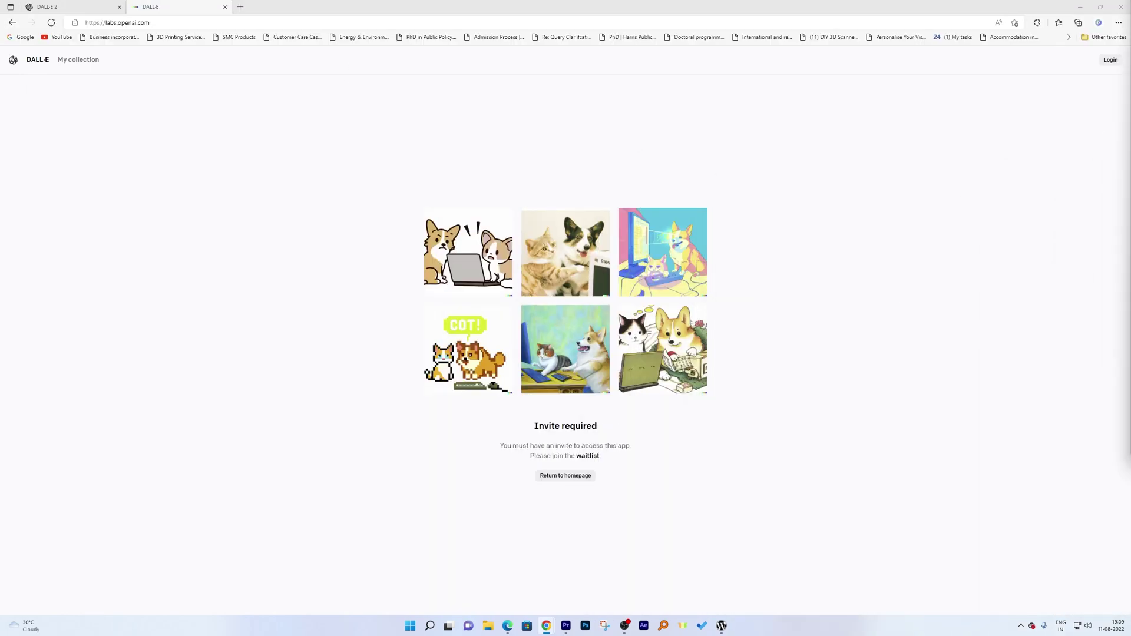
Step: Close the tab and sign up for DALL·E with a Google account
key(ctrl+w)
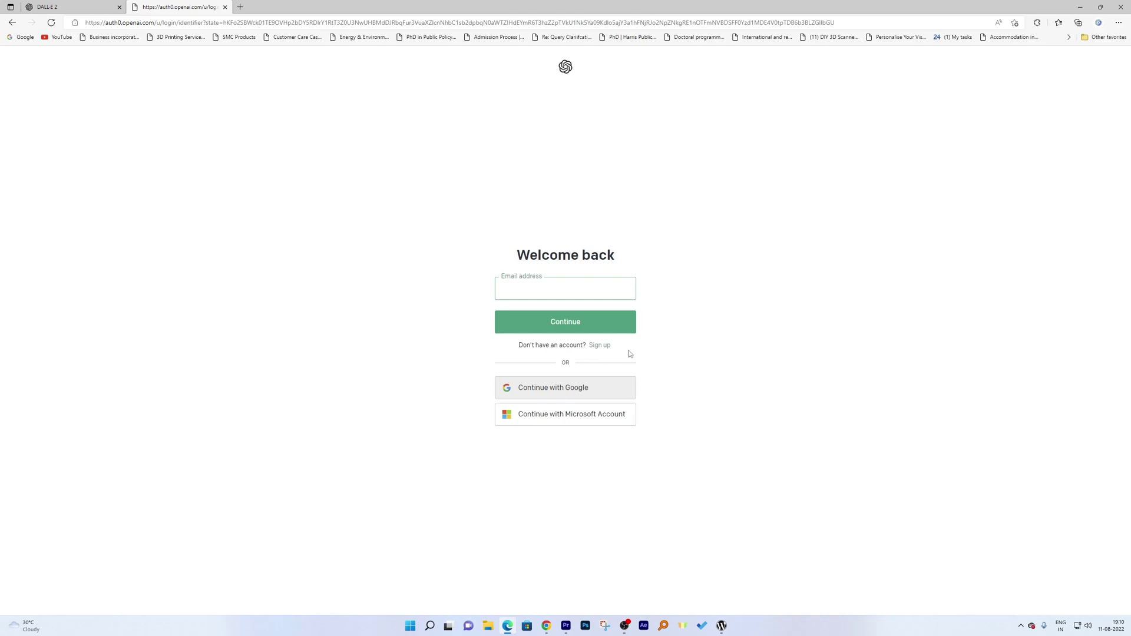
click(595, 345)
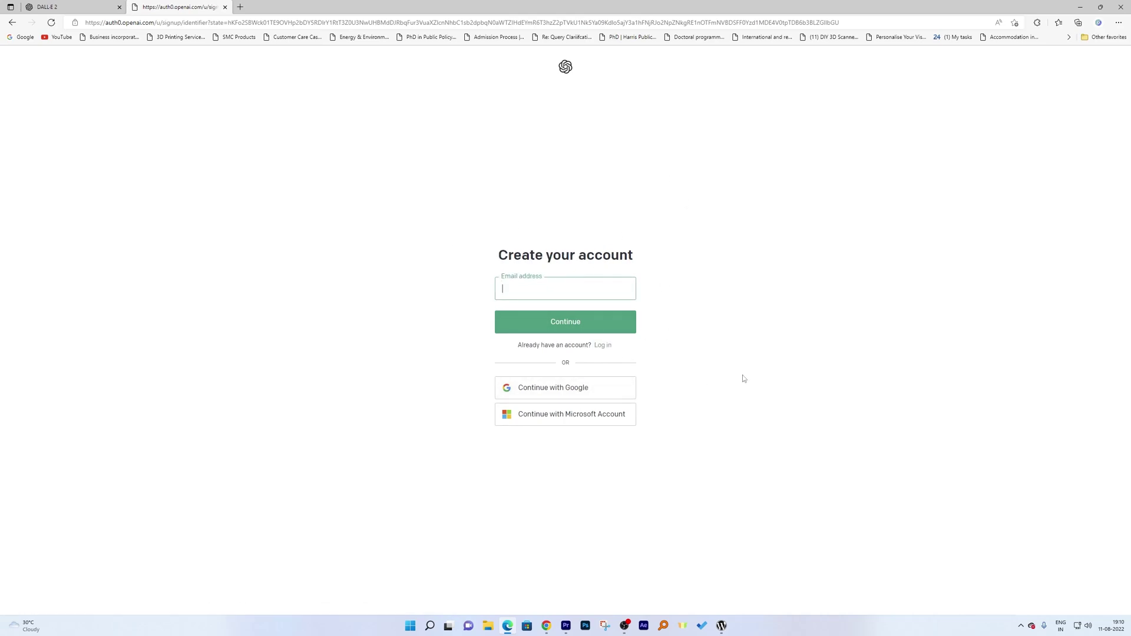
click(535, 392)
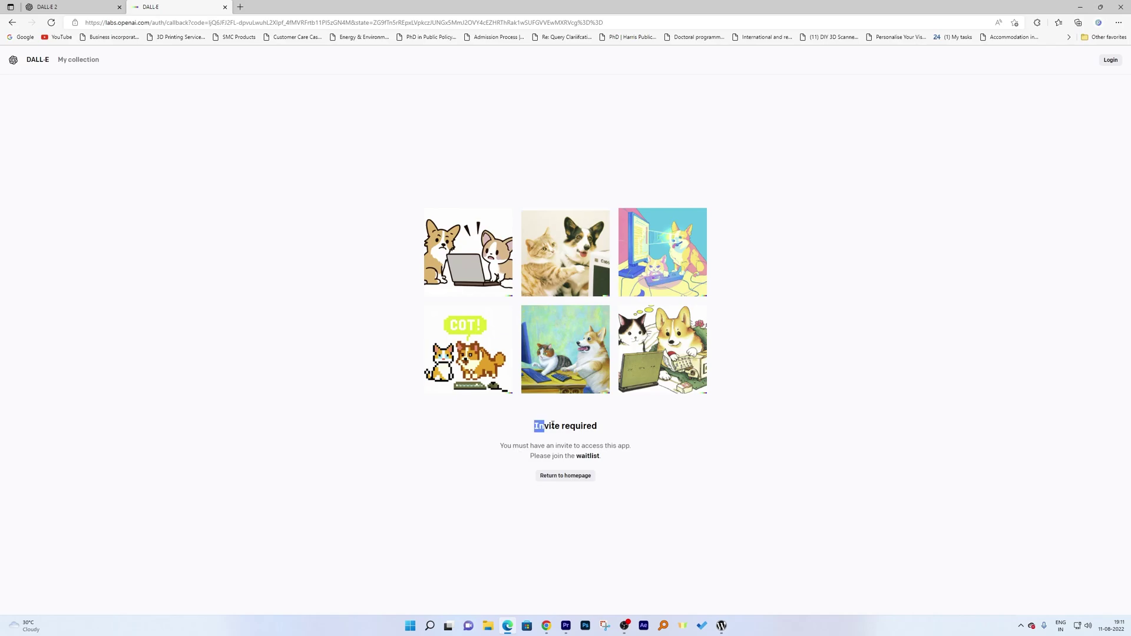
Step: Highlight the invite-required message, then follow its 'waitlist' link
drag(530, 431, 626, 412)
click(651, 454)
drag(576, 459, 602, 461)
click(558, 460)
click(583, 459)
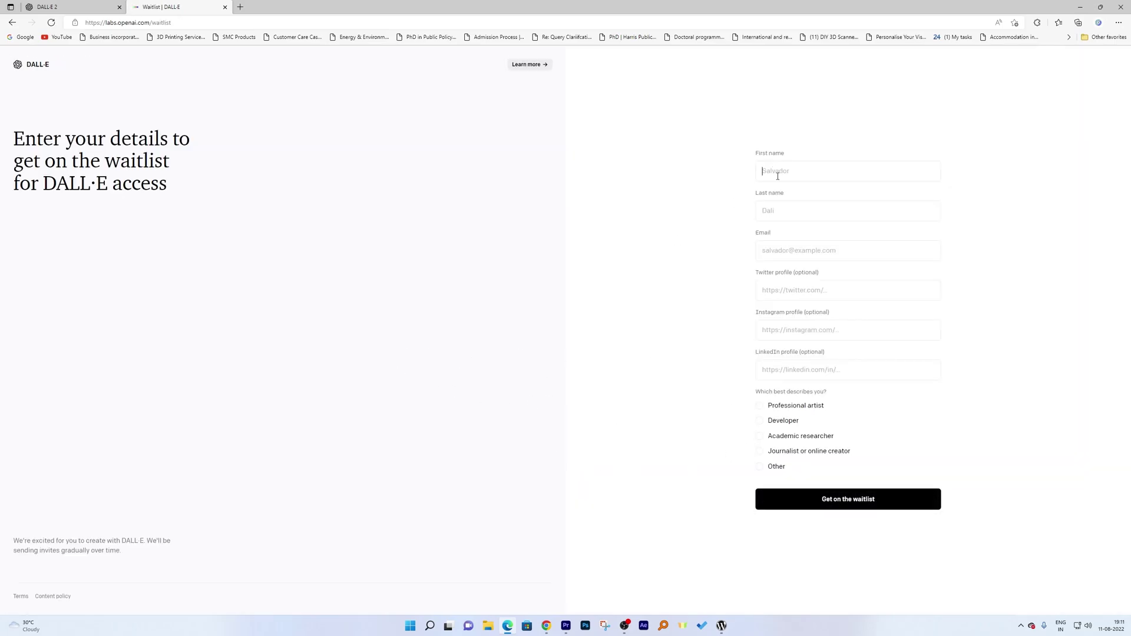
click(786, 250)
click(827, 288)
click(222, 19)
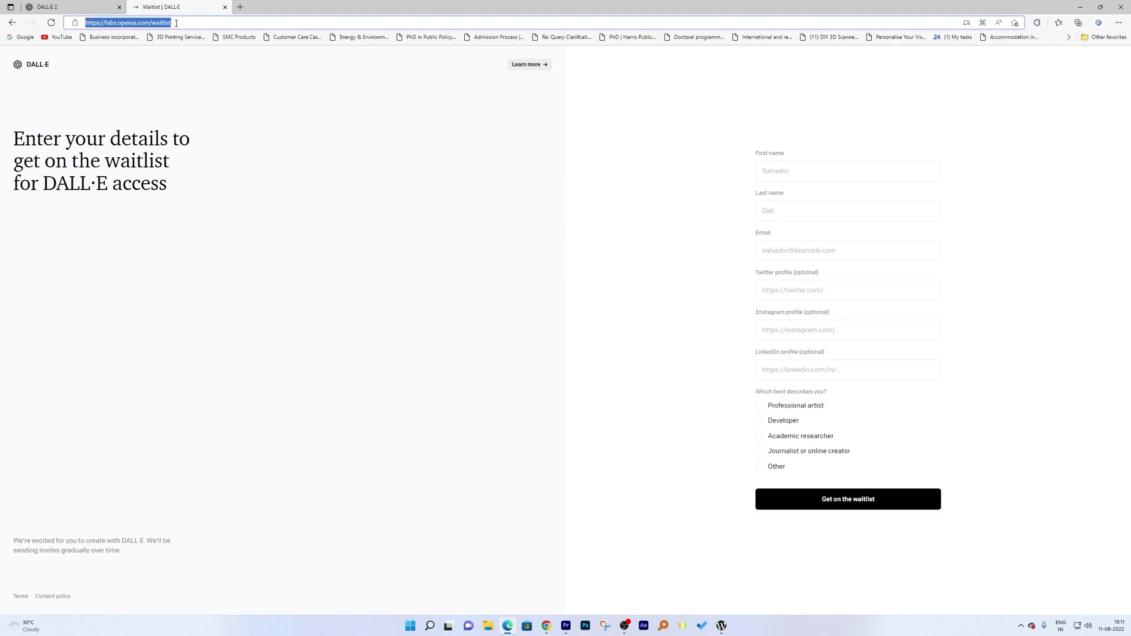